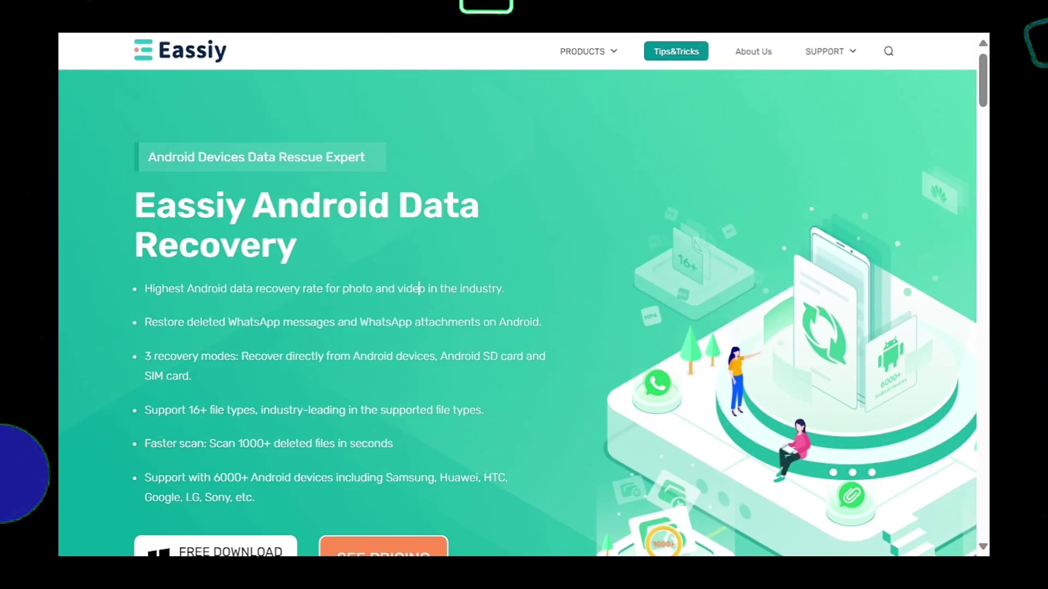
{"action": "scroll", "coordinate": [252, 262], "scroll_direction": "down", "scroll_amount": 1}
{"action": "scroll", "coordinate": [251, 266], "scroll_direction": "down", "scroll_amount": 2}
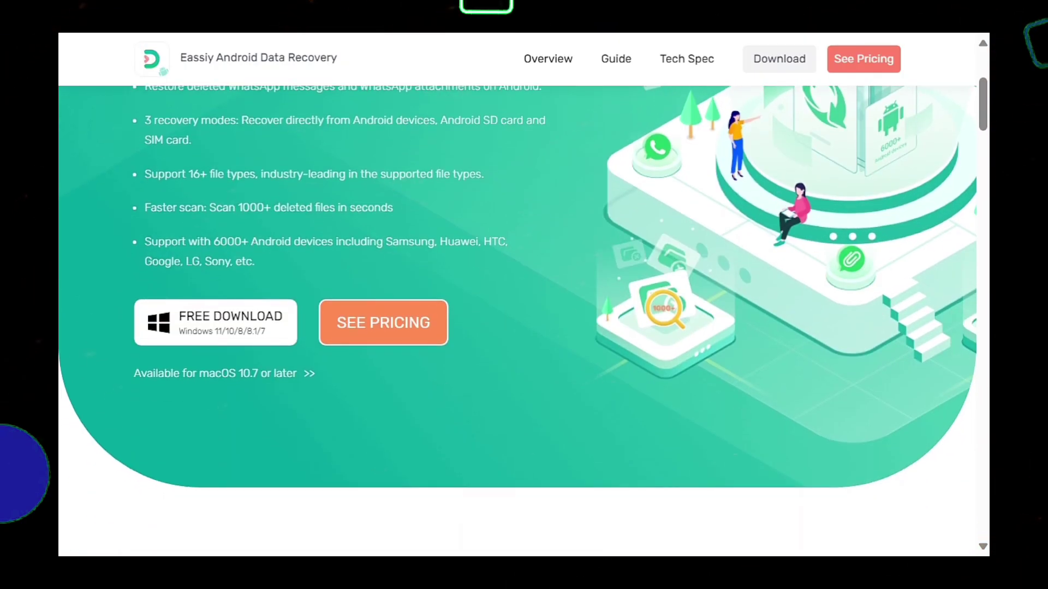
{"action": "scroll", "coordinate": [250, 266], "scroll_direction": "down", "scroll_amount": 3}
{"action": "scroll", "coordinate": [248, 265], "scroll_direction": "down", "scroll_amount": 1}
{"action": "scroll", "coordinate": [238, 279], "scroll_direction": "up", "scroll_amount": 3}
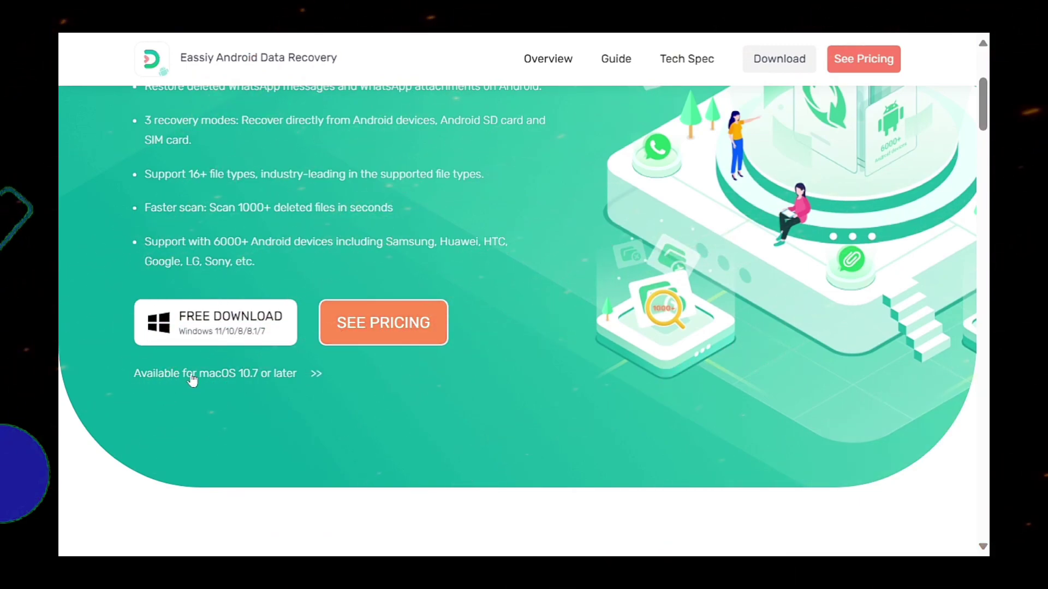
{"action": "scroll", "coordinate": [380, 382], "scroll_direction": "down", "scroll_amount": 3}
{"action": "scroll", "coordinate": [440, 383], "scroll_direction": "down", "scroll_amount": 2}
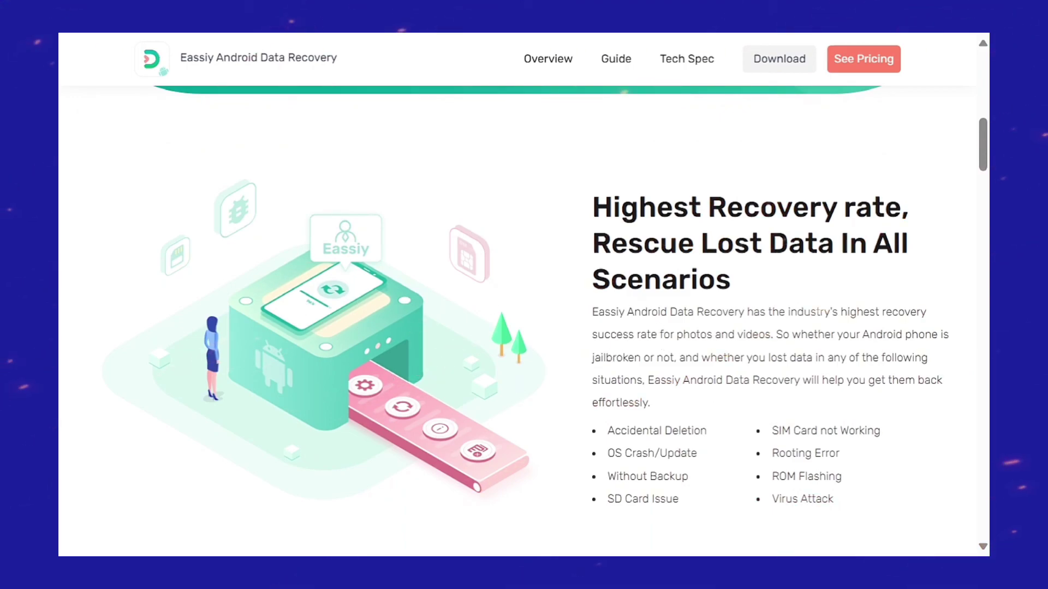
{"action": "scroll", "coordinate": [503, 263], "scroll_direction": "down", "scroll_amount": 1}
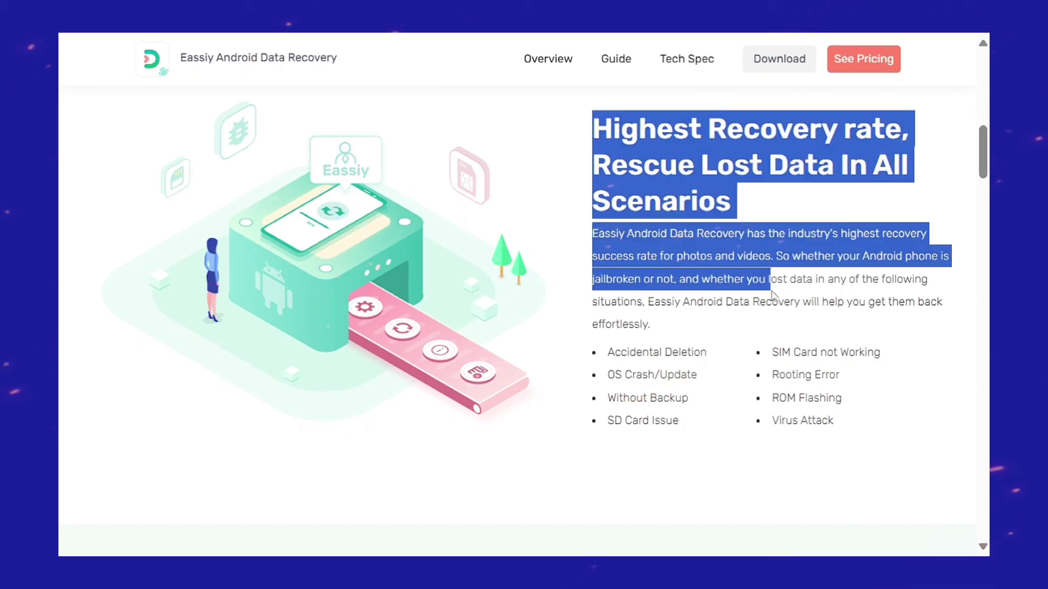
Highlight, then deselect, the Highest Recovery rate heading and description on the Eassiy page.
{"action": "left_click_drag", "start_coordinate": [592, 123], "coordinate": [587, 516]}
{"action": "left_click", "coordinate": [588, 515]}
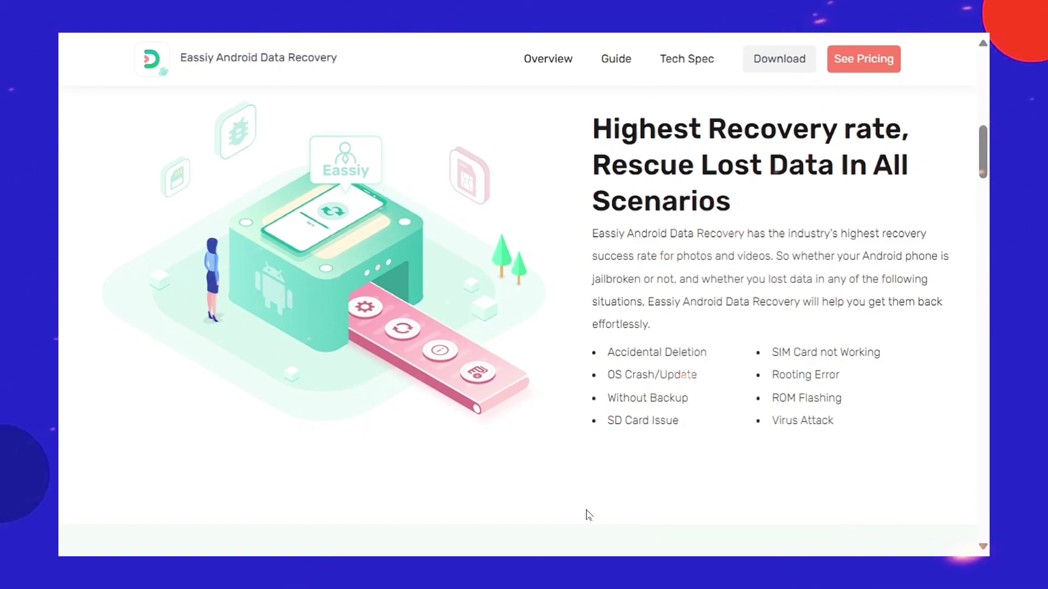
{"action": "scroll", "coordinate": [586, 514], "scroll_direction": "down", "scroll_amount": 5}
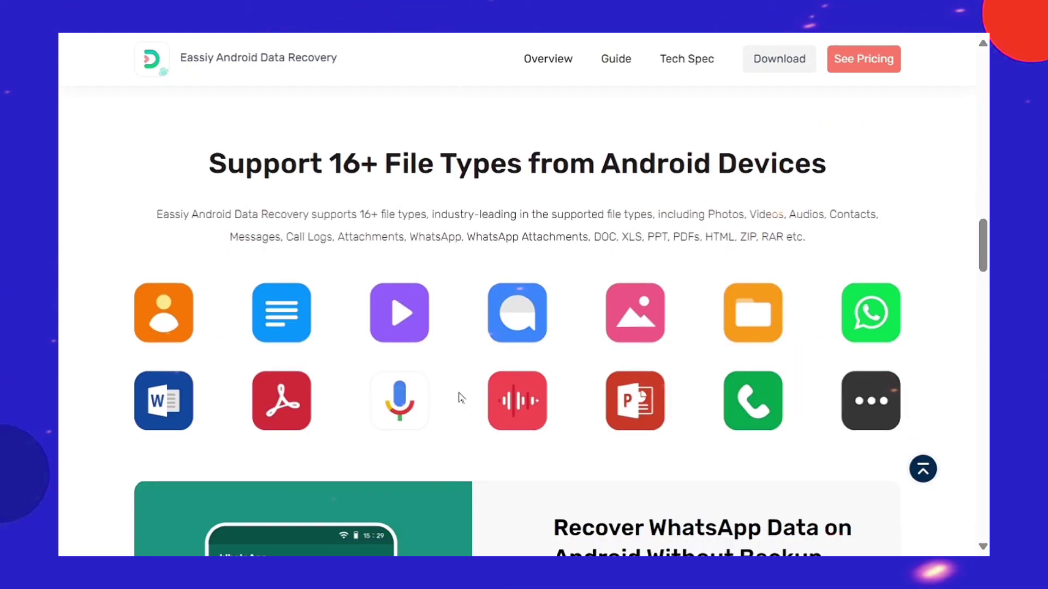
Highlight, then deselect, the Support 16+ File Types heading.
{"action": "left_click_drag", "start_coordinate": [201, 136], "coordinate": [812, 134]}
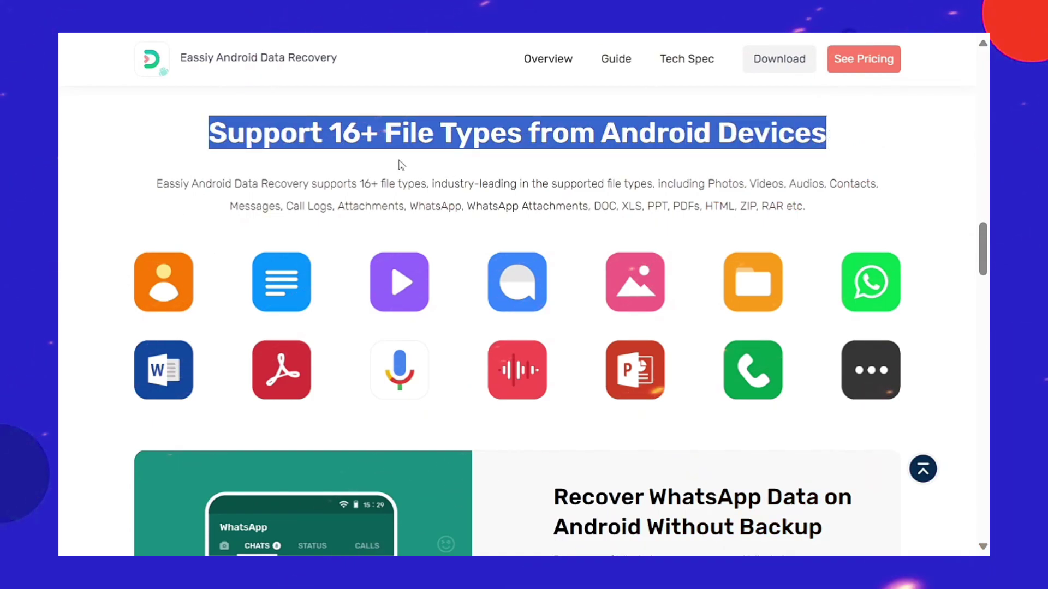
{"action": "left_click", "coordinate": [188, 201]}
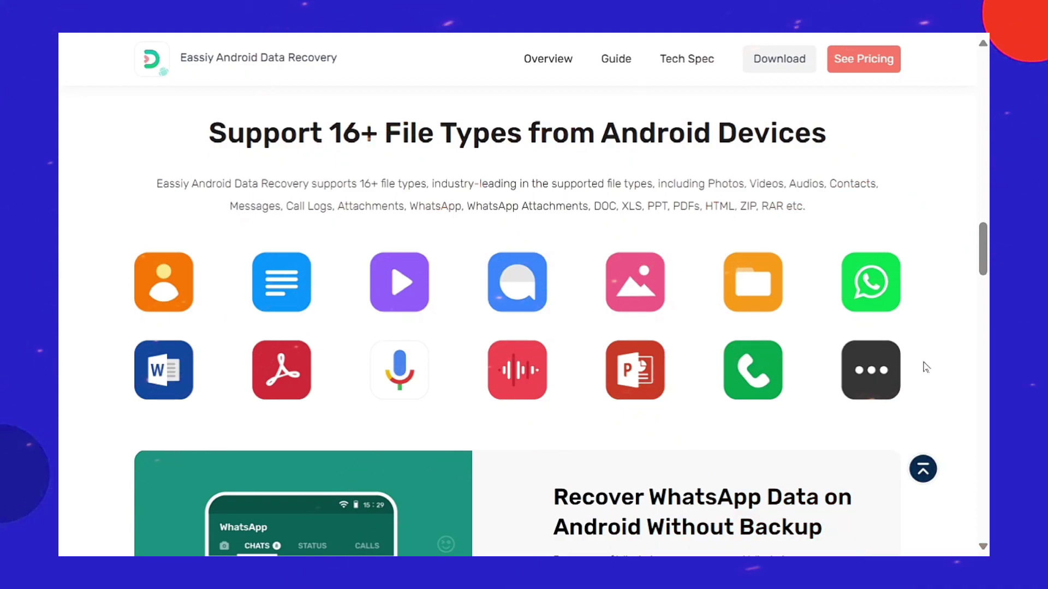
{"action": "scroll", "coordinate": [446, 355], "scroll_direction": "down", "scroll_amount": 3}
{"action": "scroll", "coordinate": [445, 348], "scroll_direction": "down", "scroll_amount": 2}
{"action": "scroll", "coordinate": [447, 347], "scroll_direction": "down", "scroll_amount": 1}
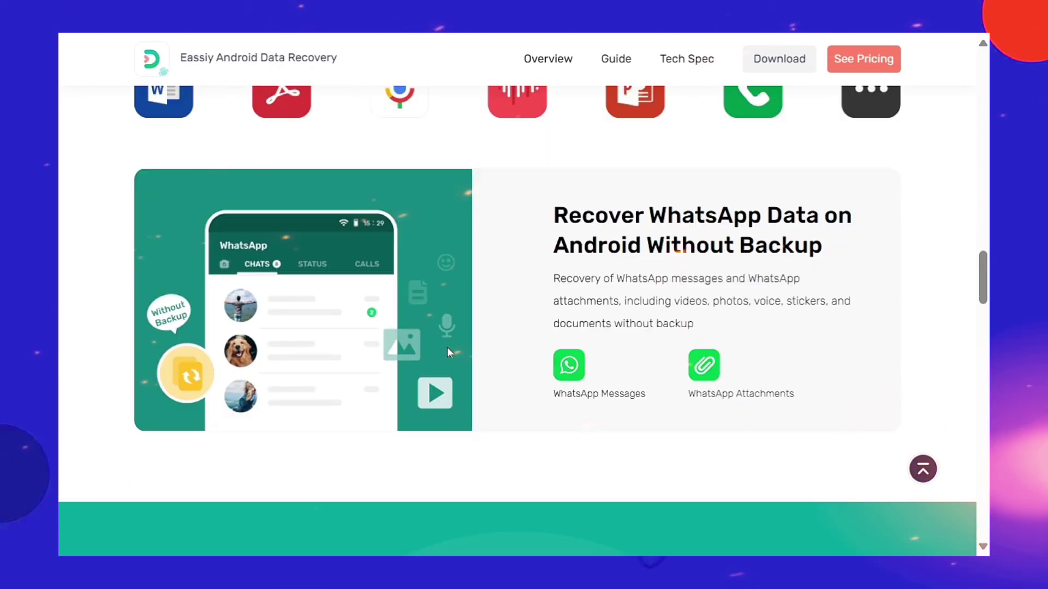
{"action": "scroll", "coordinate": [363, 325], "scroll_direction": "up", "scroll_amount": 10}
{"action": "scroll", "coordinate": [603, 487], "scroll_direction": "down", "scroll_amount": 3}
{"action": "scroll", "coordinate": [603, 486], "scroll_direction": "up", "scroll_amount": 2}
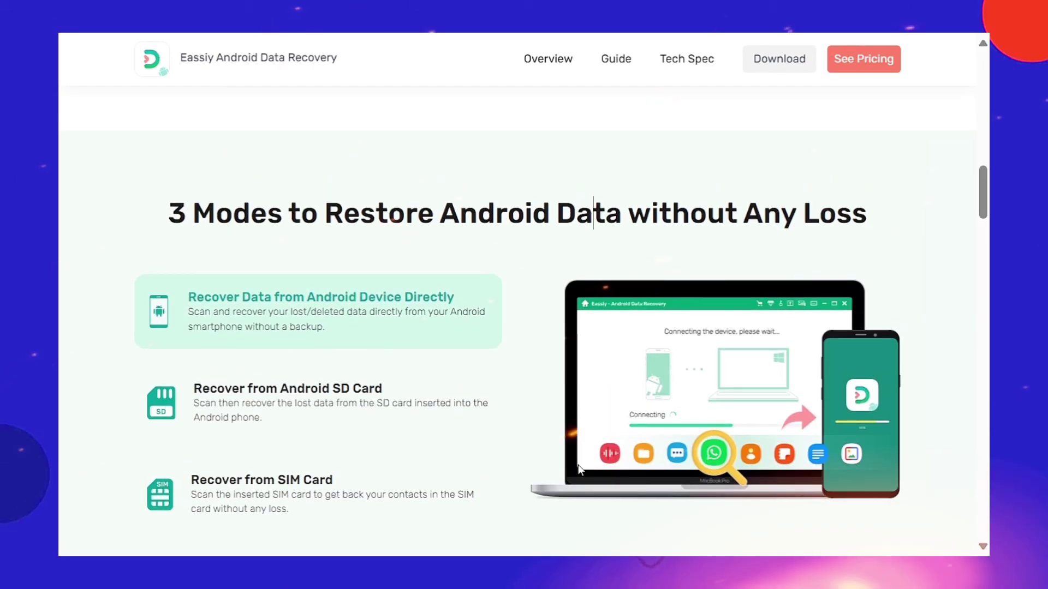
{"action": "scroll", "coordinate": [577, 470], "scroll_direction": "down", "scroll_amount": 1}
Browse the SD Card, Device Directly and SIM Card recovery modes in the 3 Modes section.
{"action": "left_click", "coordinate": [284, 327]}
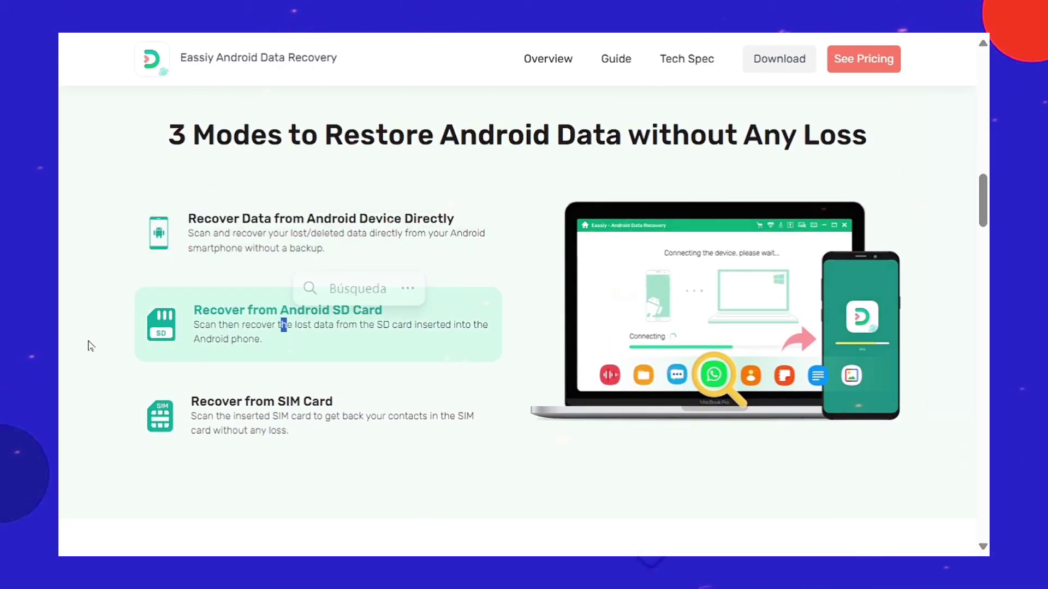
{"action": "left_click_drag", "start_coordinate": [335, 432], "coordinate": [342, 415]}
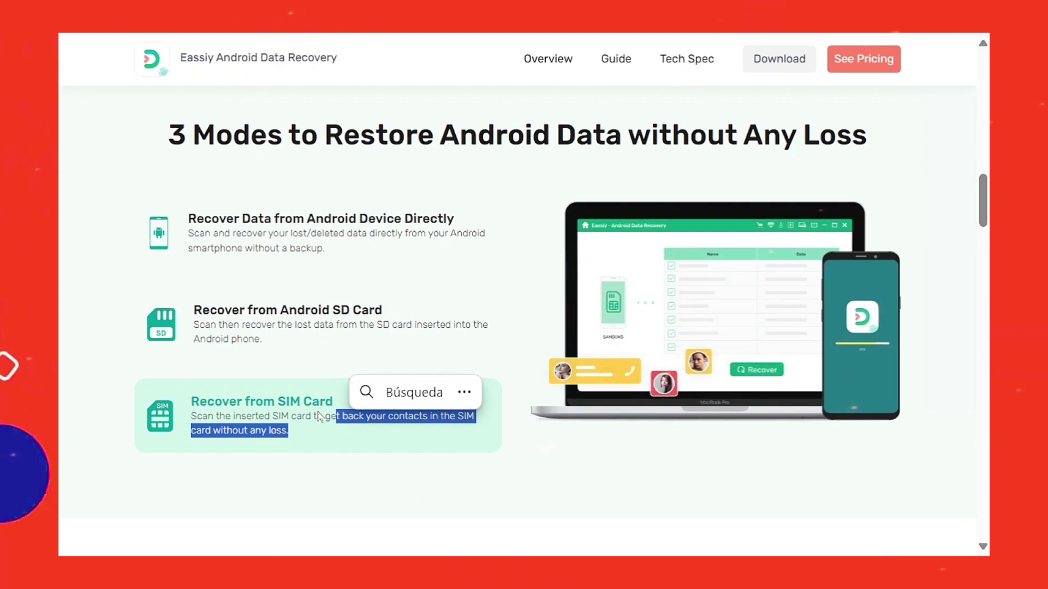
{"action": "left_click", "coordinate": [282, 328]}
{"action": "left_click", "coordinate": [306, 256]}
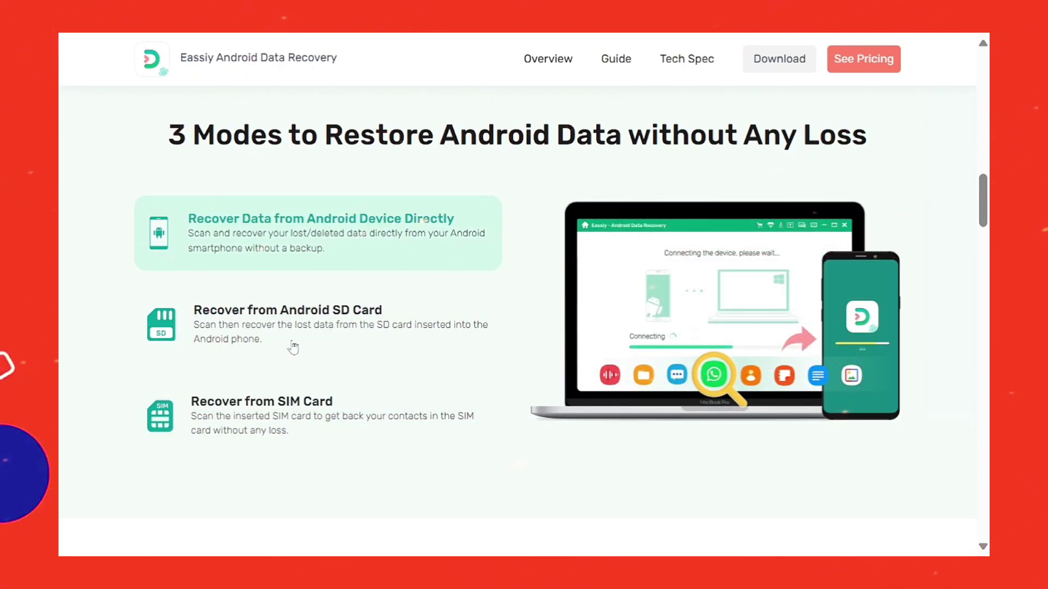
{"action": "left_click", "coordinate": [323, 327]}
{"action": "left_click", "coordinate": [255, 457]}
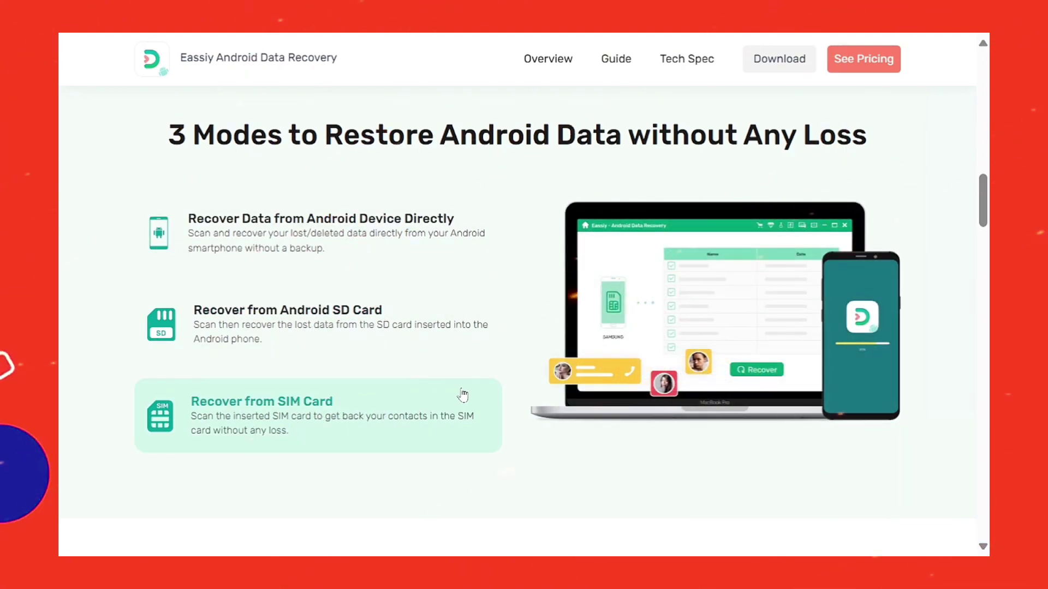
{"action": "scroll", "coordinate": [460, 393], "scroll_direction": "down", "scroll_amount": 2}
{"action": "scroll", "coordinate": [460, 394], "scroll_direction": "down", "scroll_amount": 3}
{"action": "scroll", "coordinate": [460, 394], "scroll_direction": "down", "scroll_amount": 5}
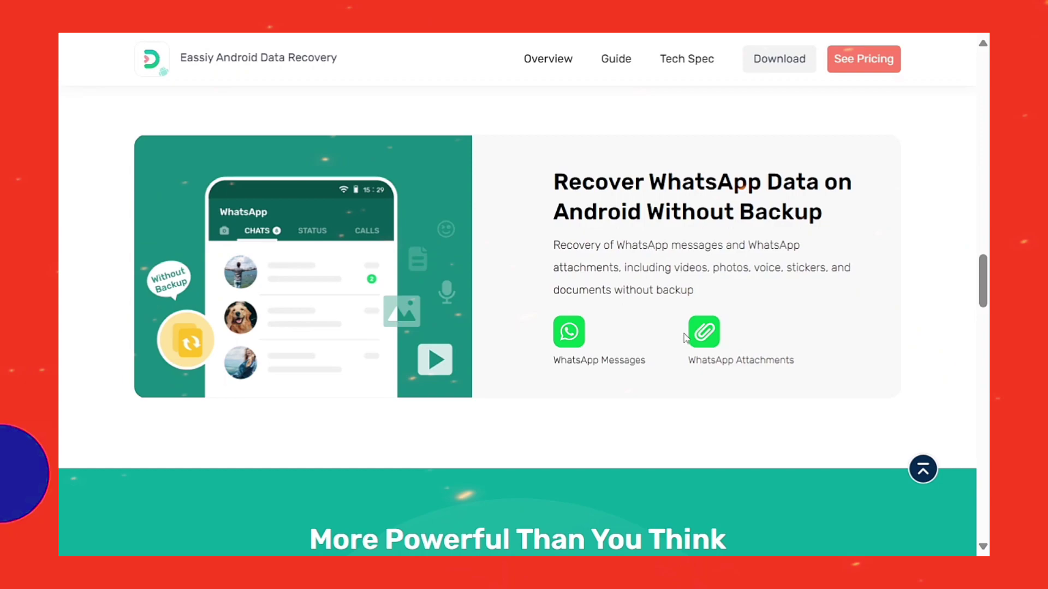
{"action": "scroll", "coordinate": [426, 215], "scroll_direction": "down", "scroll_amount": 10}
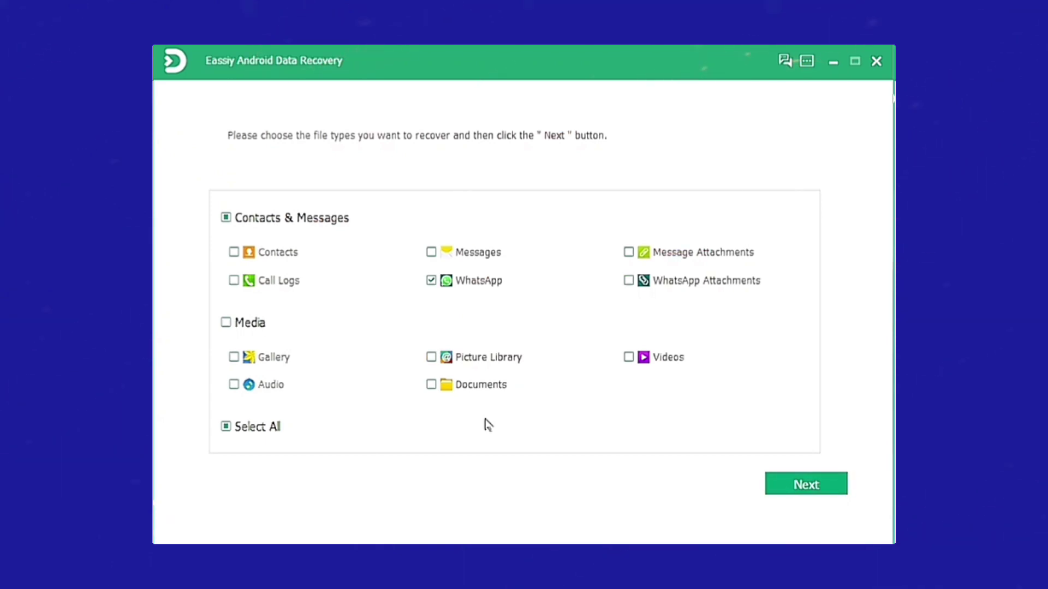
Tick WhatsApp Attachments under Contacts & Messages.
{"action": "left_click", "coordinate": [646, 290]}
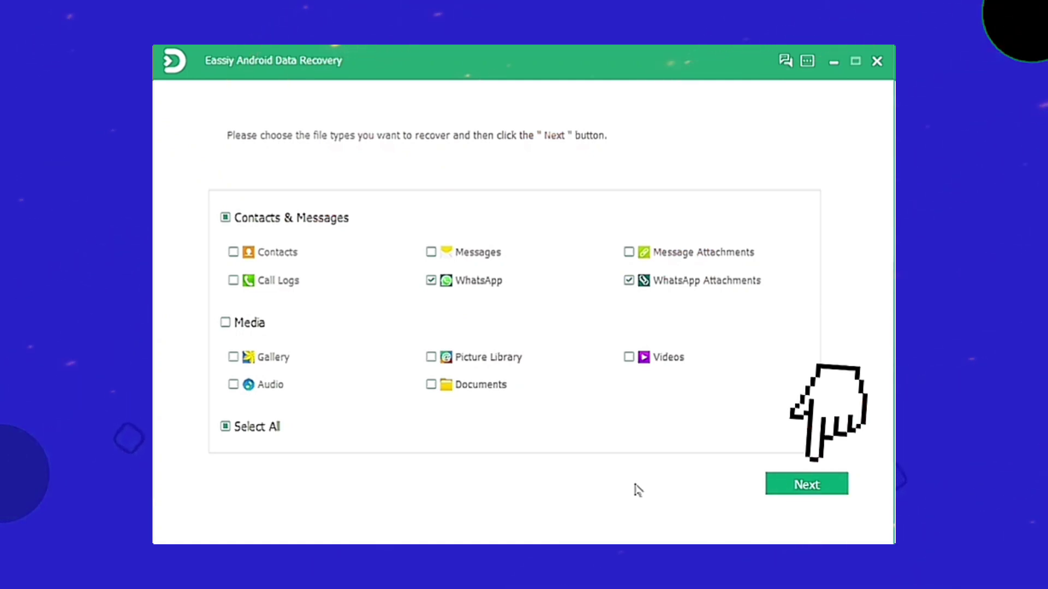
Continue with Next so the Xiaomi phone is checked for the WhatsApp scan.
{"action": "left_click", "coordinate": [794, 490]}
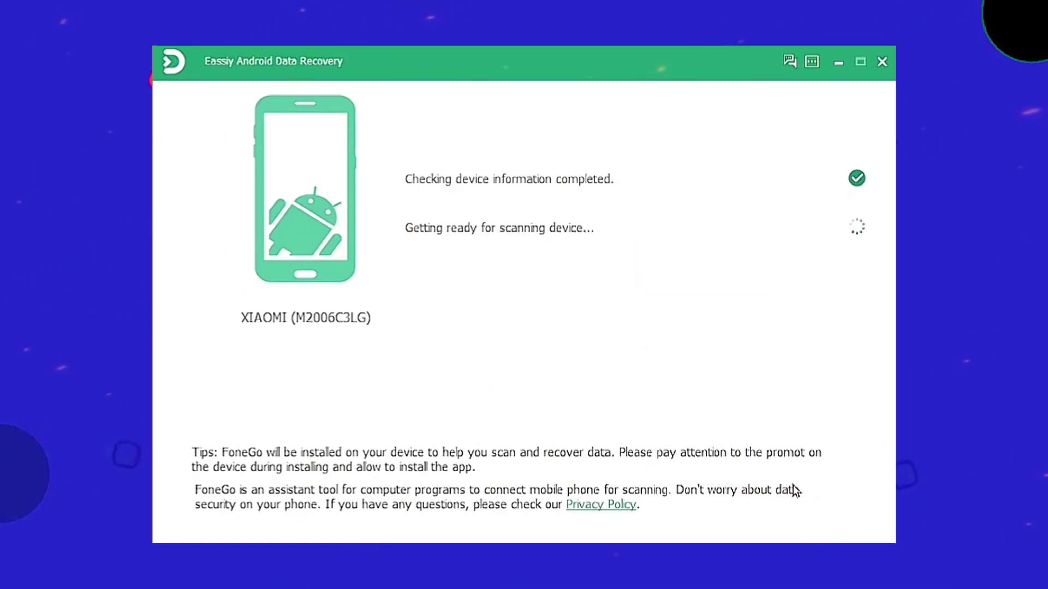